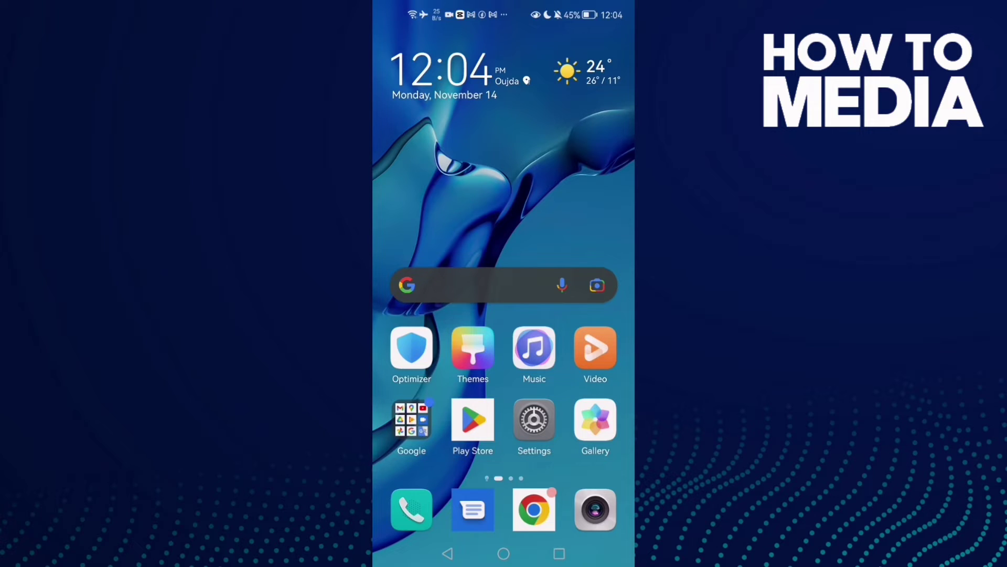
# - Launch Discord from the next home page and open its user settings
pyautogui.moveTo(582, 315); pyautogui.dragTo(425, 314)
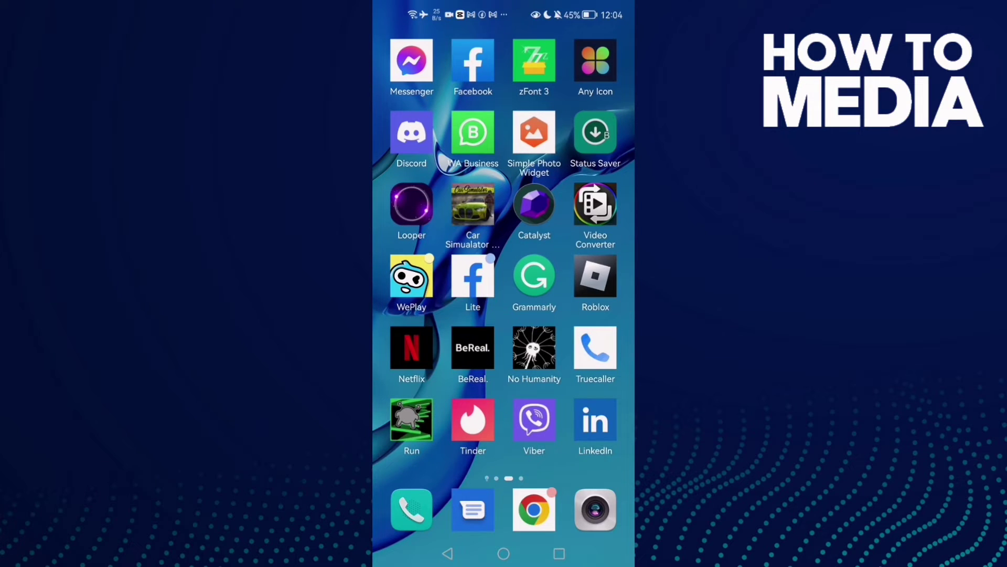
pyautogui.click(411, 132)
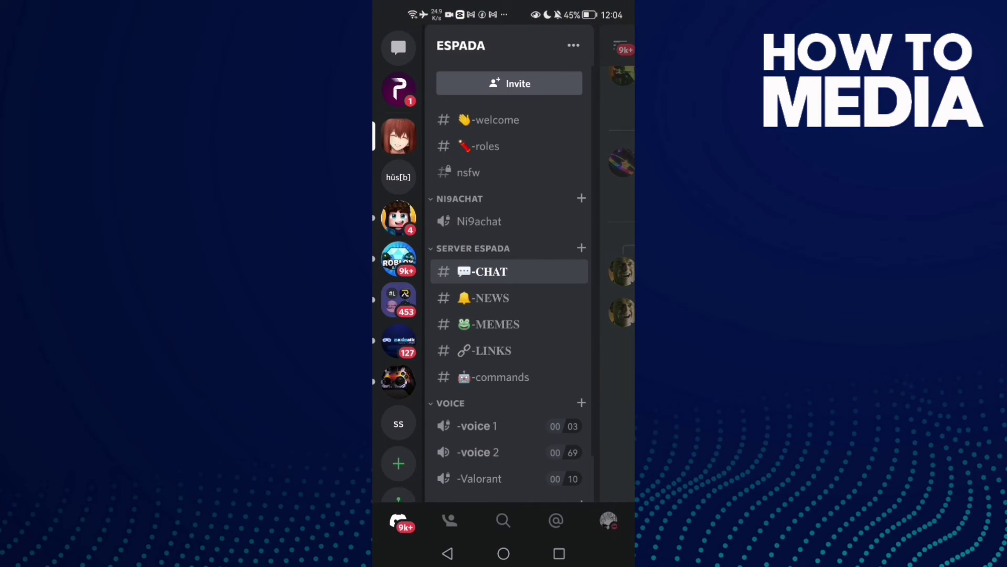
pyautogui.click(608, 520)
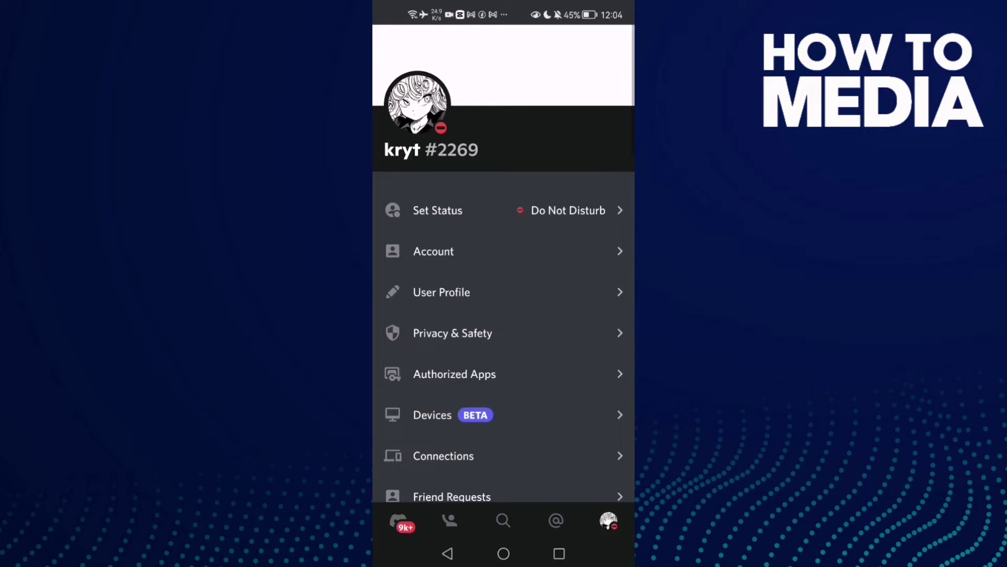
pyautogui.scroll(-2, 520, 386)
pyautogui.scroll(-2, 520, 386)
pyautogui.scroll(-2, 507, 393)
pyautogui.scroll(-2, 519, 385)
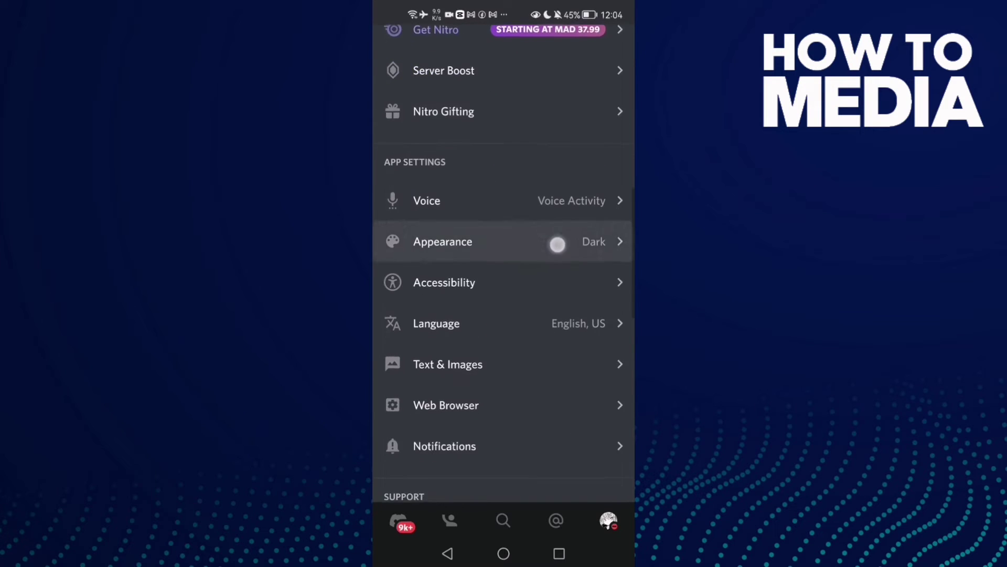
pyautogui.scroll(-2, 557, 244)
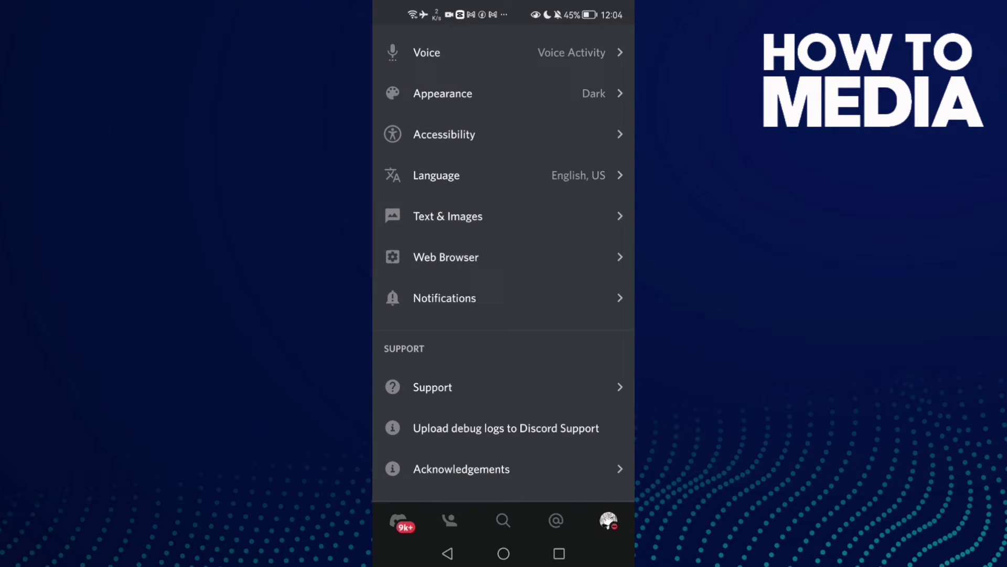
# - Open Discord's Notifications page and switch 'Get notifications within Discord' off, then back on
pyautogui.click(449, 300)
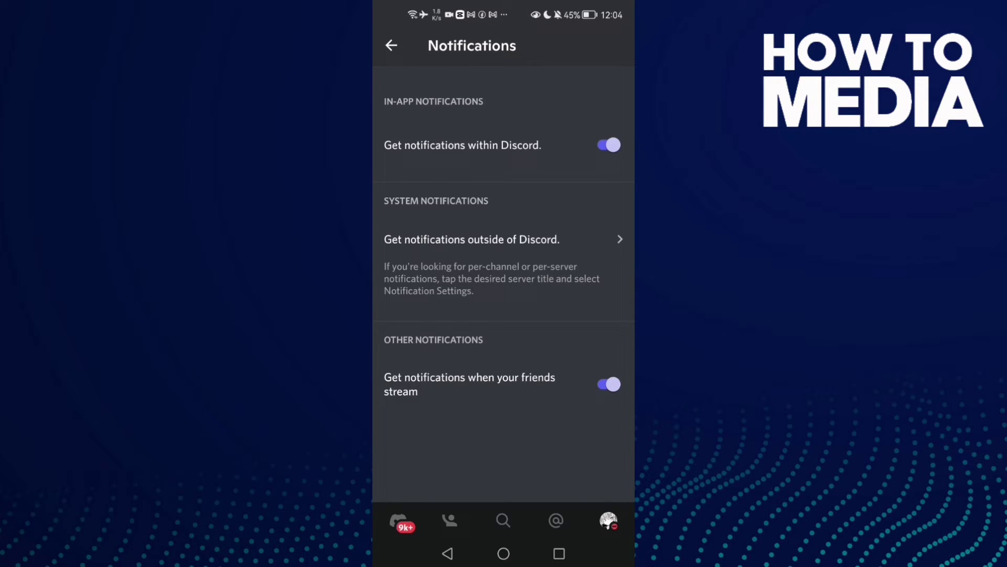
pyautogui.click(516, 142)
pyautogui.click(508, 153)
# - Open Discord's Android notification settings, return, reopen them, and switch system notifications off
pyautogui.moveTo(493, 243); pyautogui.dragTo(458, 200)
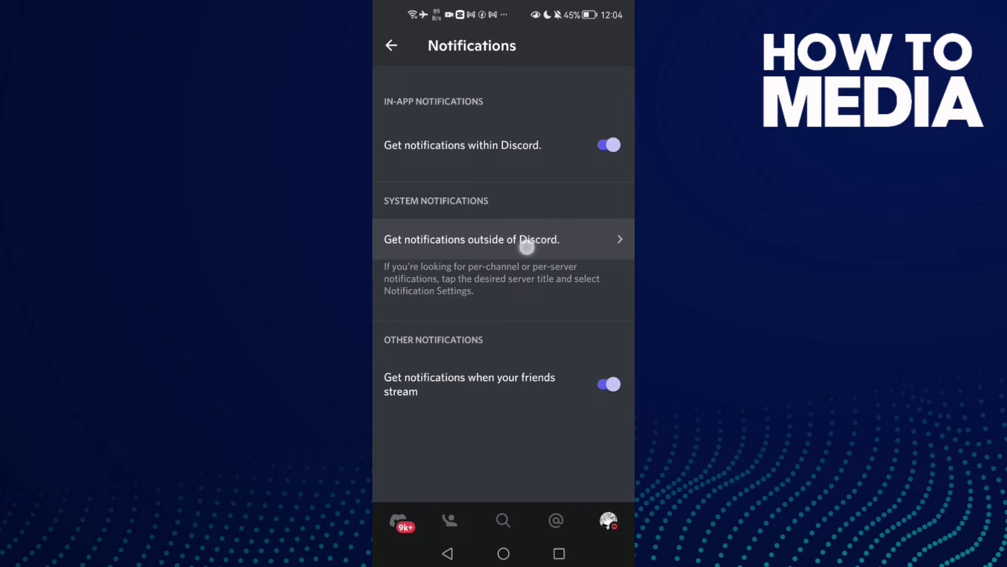
pyautogui.click(540, 232)
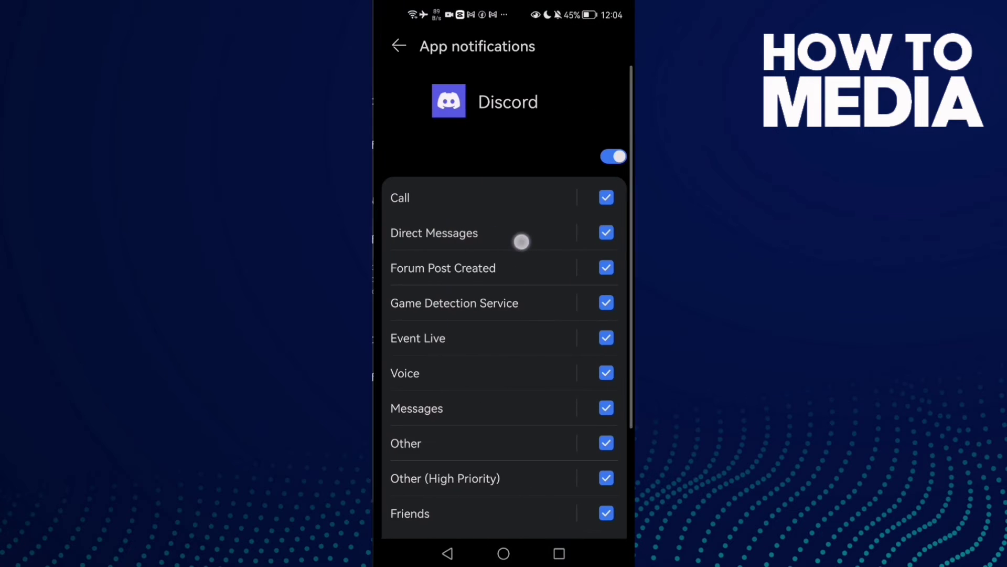
pyautogui.moveTo(522, 371)
pyautogui.mouseDown()
pyautogui.moveTo(535, 241)
pyautogui.moveTo(543, 410)
pyautogui.mouseUp()
pyautogui.click(447, 553)
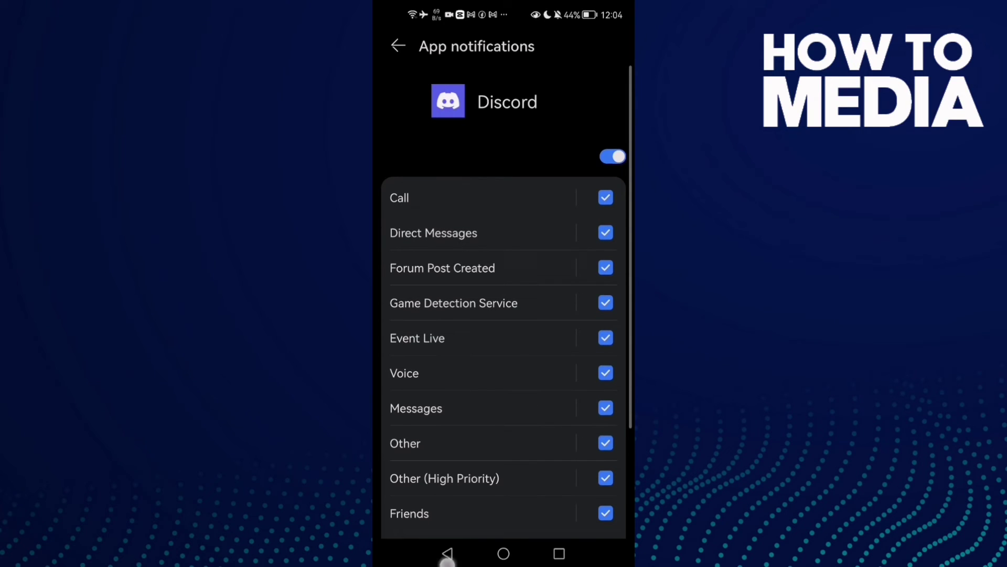
pyautogui.click(473, 240)
pyautogui.click(612, 155)
# - Turn Discord's system notifications back on, exit Discord, and show the clock home page
pyautogui.click(612, 156)
pyautogui.click(447, 554)
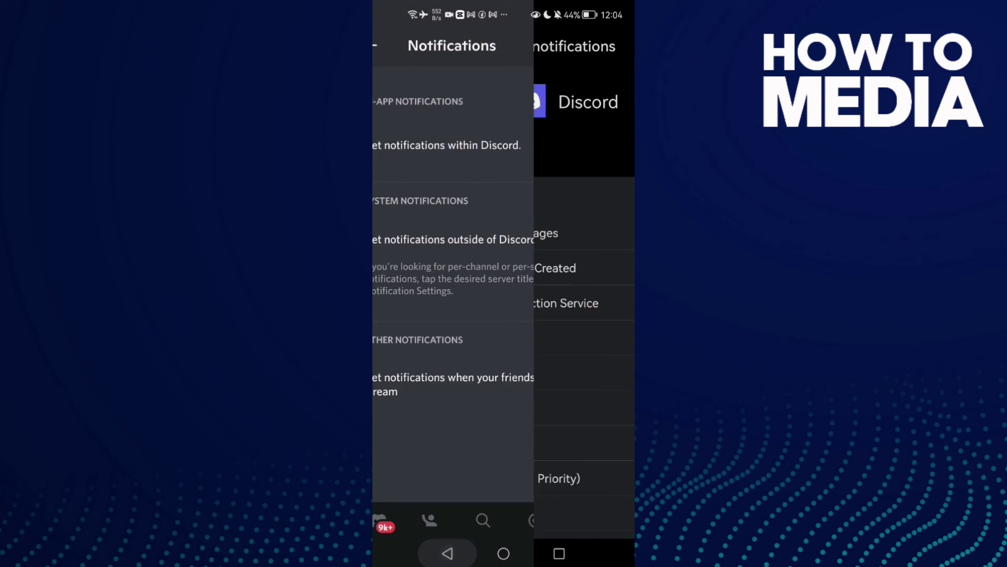
pyautogui.click(504, 554)
pyautogui.moveTo(409, 355); pyautogui.dragTo(599, 354)
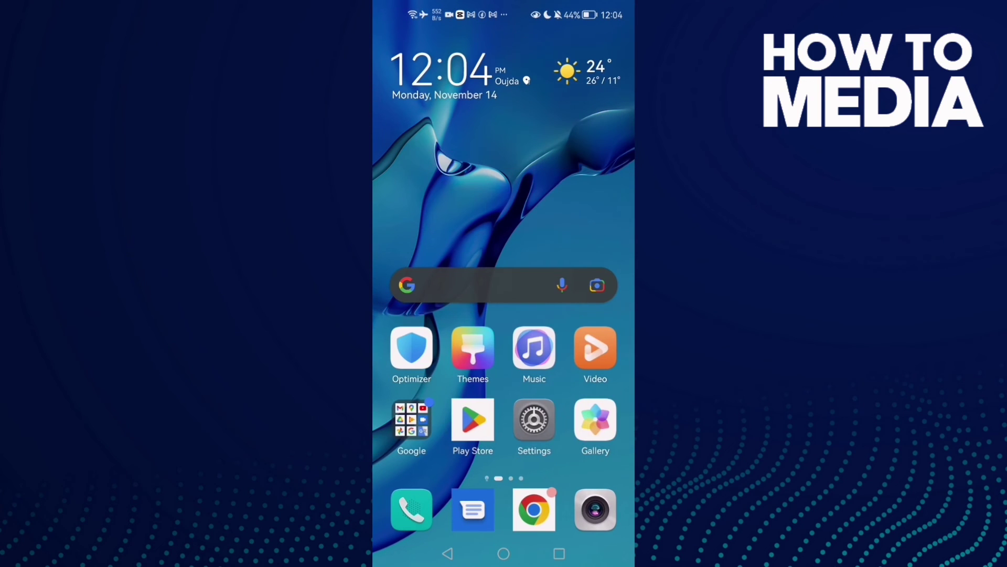